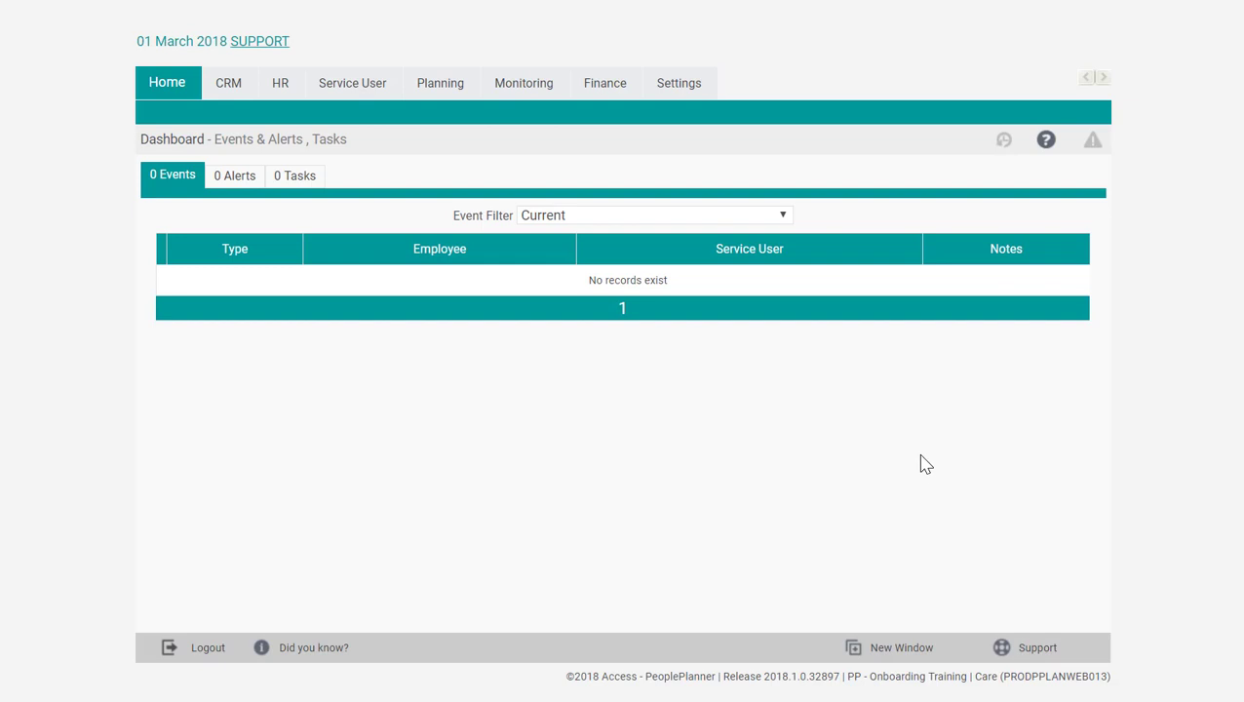
Step: Open the employee equipment settings under HR and start a new equipment item
{"action": "left_click", "coordinate": [688, 90]}
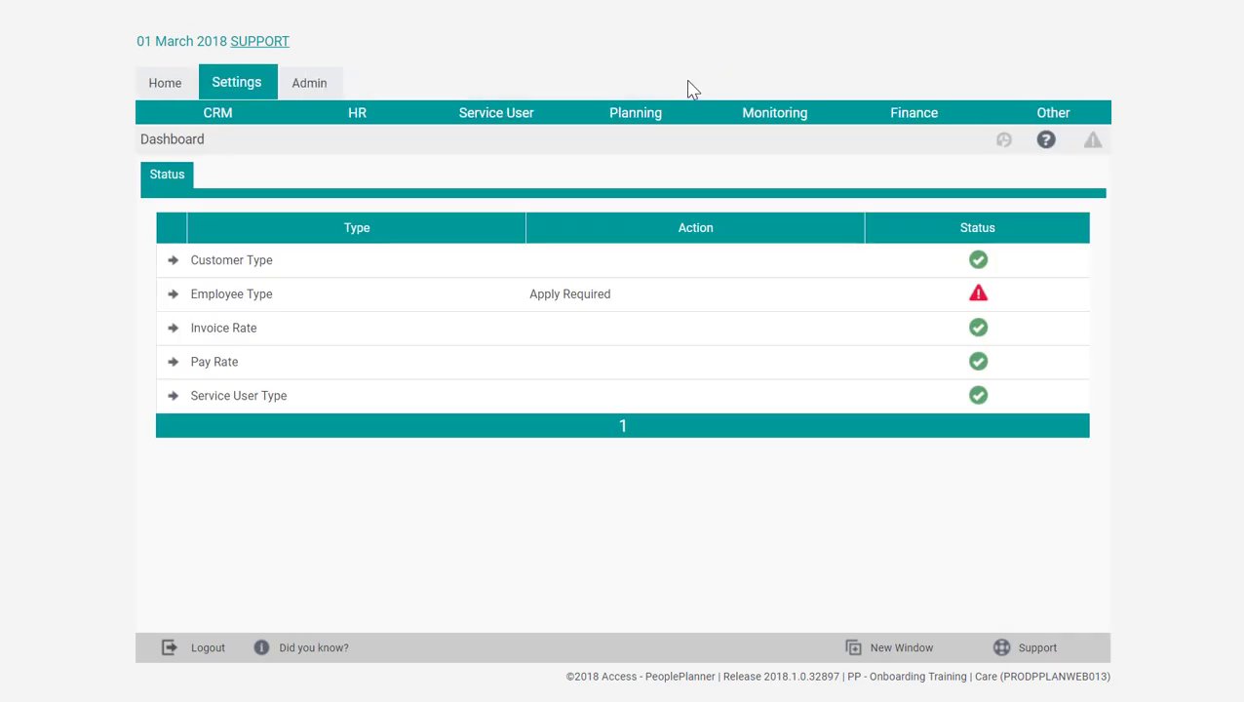
{"action": "mouse_move", "coordinate": [357, 119]}
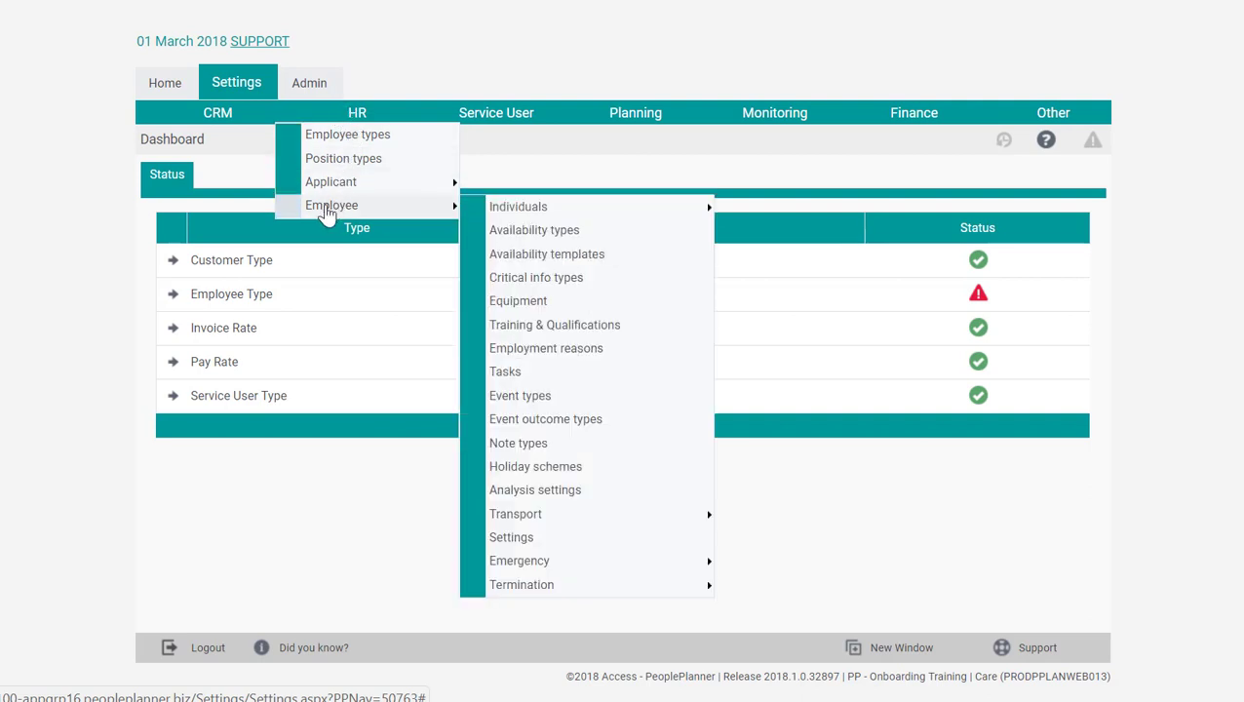
{"action": "mouse_move", "coordinate": [370, 217]}
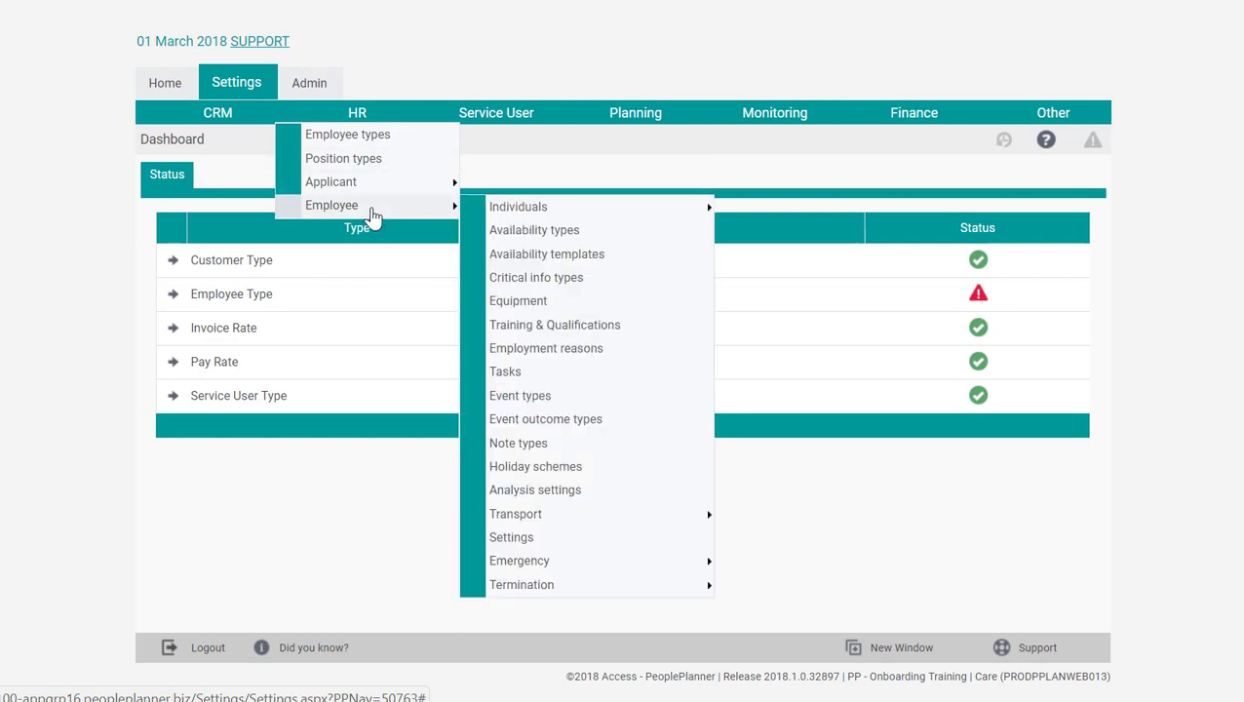
{"action": "left_click", "coordinate": [528, 306]}
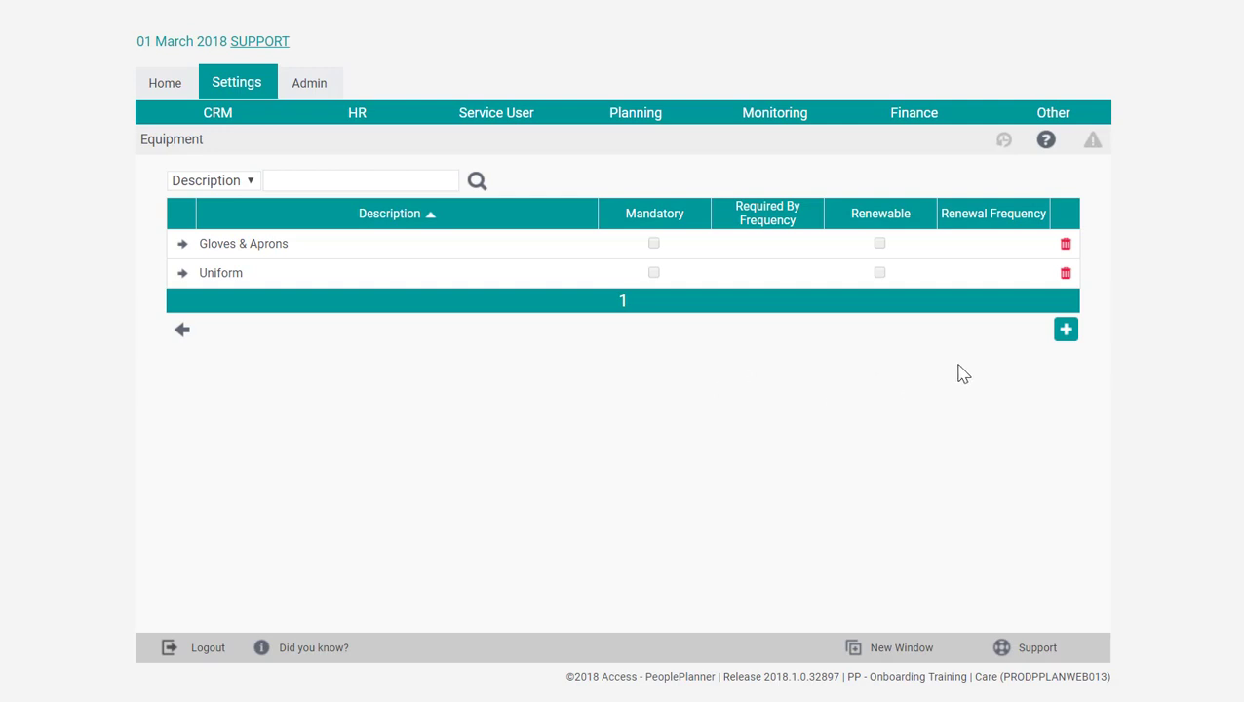
{"action": "left_click", "coordinate": [1067, 340]}
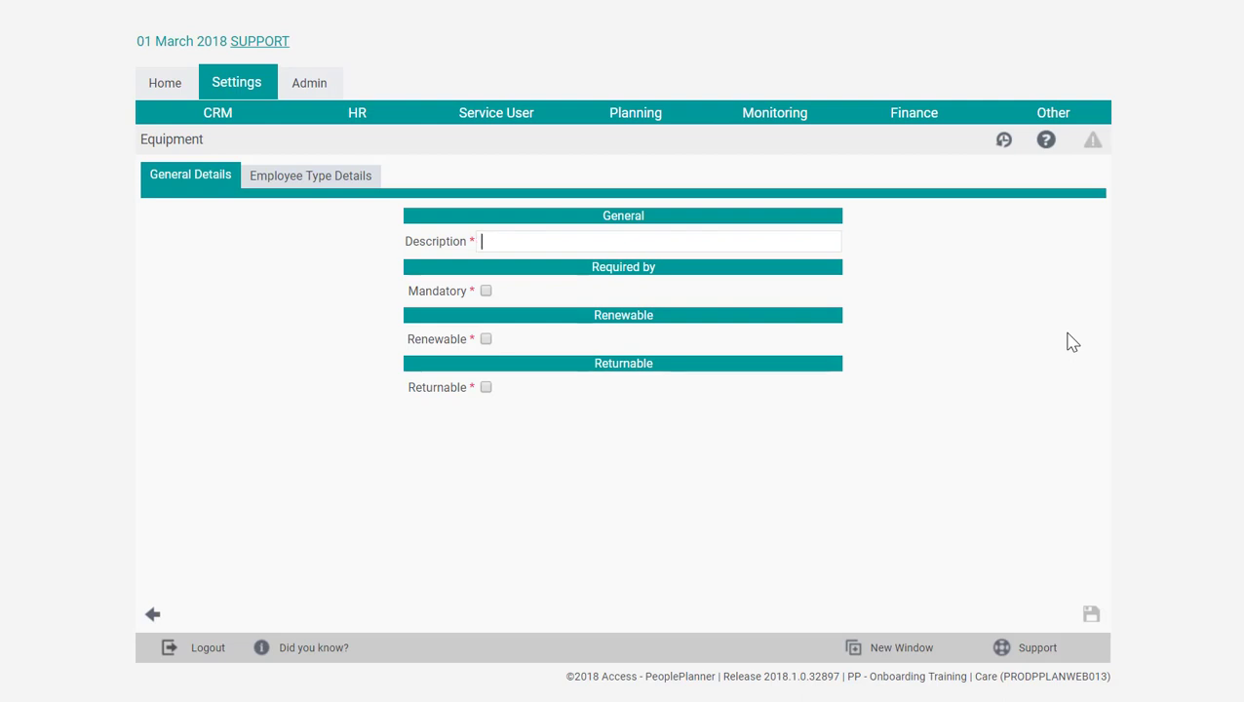
Step: Enter "ID Badge" as the description of the new equipment item
{"action": "type", "text": "ID BDGE"}
{"action": "key", "text": "BackSpace"}
{"action": "key", "text": "BackSpace"}
{"action": "key", "text": "BackSpace"}
{"action": "key", "text": "BackSpace"}
{"action": "type", "text": "badge"}
{"action": "key", "text": "Left"}
{"action": "key", "text": "Left"}
{"action": "key", "text": "Left"}
{"action": "key", "text": "Left"}
{"action": "key", "text": "BackSpace"}
{"action": "type", "text": "B"}
Step: Make the ID Badge mandatory with a required-by frequency of 30 days and a warn frequency of 7 days
{"action": "left_click", "coordinate": [487, 292]}
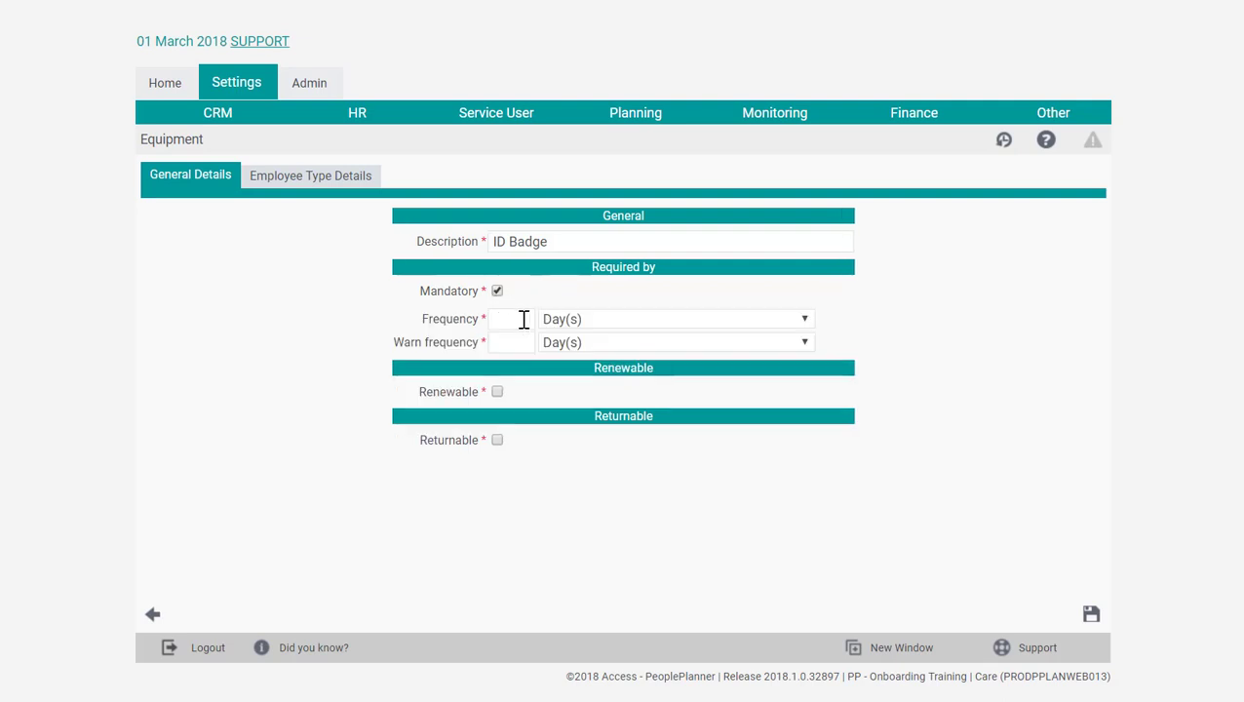
{"action": "left_click", "coordinate": [526, 318]}
{"action": "type", "text": "0"}
{"action": "left_click", "coordinate": [524, 344]}
{"action": "type", "text": "7"}
Step: Make the ID Badge renewable every 3 years with a 7-day renewal warning, and save it as returnable
{"action": "left_click", "coordinate": [498, 392]}
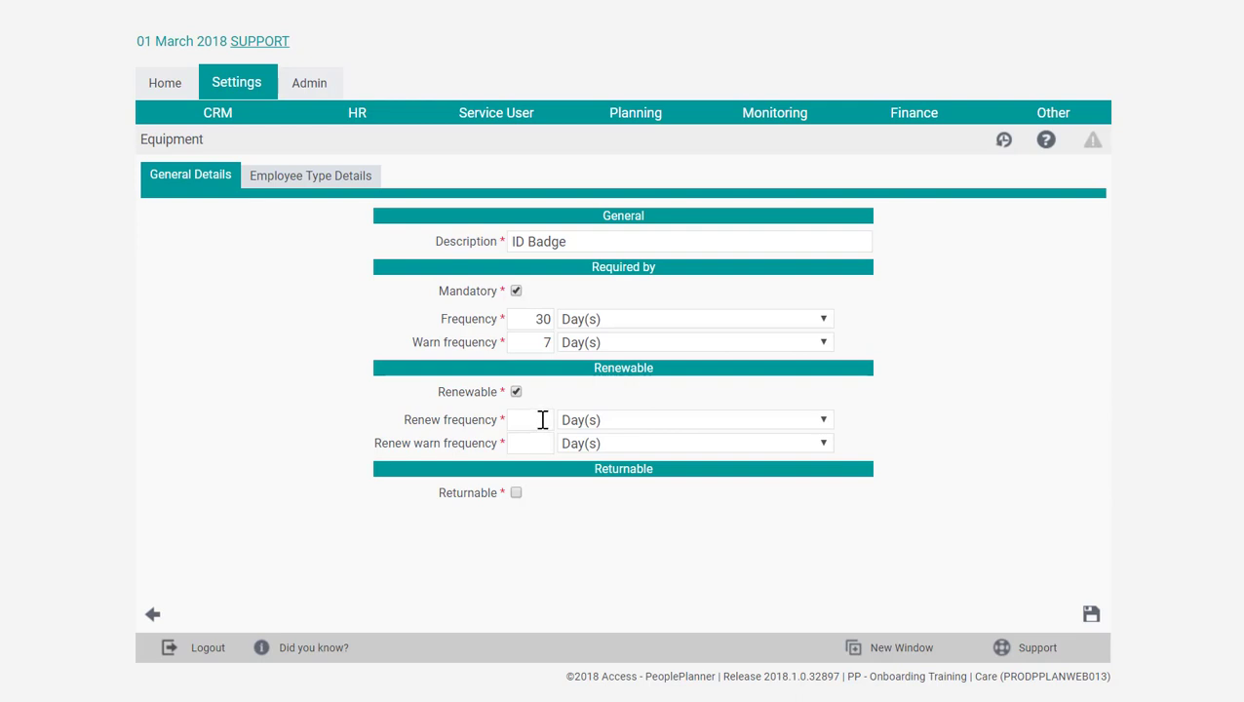
{"action": "left_click", "coordinate": [542, 419]}
{"action": "type", "text": "3"}
{"action": "left_click", "coordinate": [592, 424]}
{"action": "left_click", "coordinate": [606, 487]}
{"action": "left_click", "coordinate": [545, 446]}
{"action": "type", "text": "7"}
{"action": "left_click", "coordinate": [516, 494]}
{"action": "left_click", "coordinate": [1091, 622]}
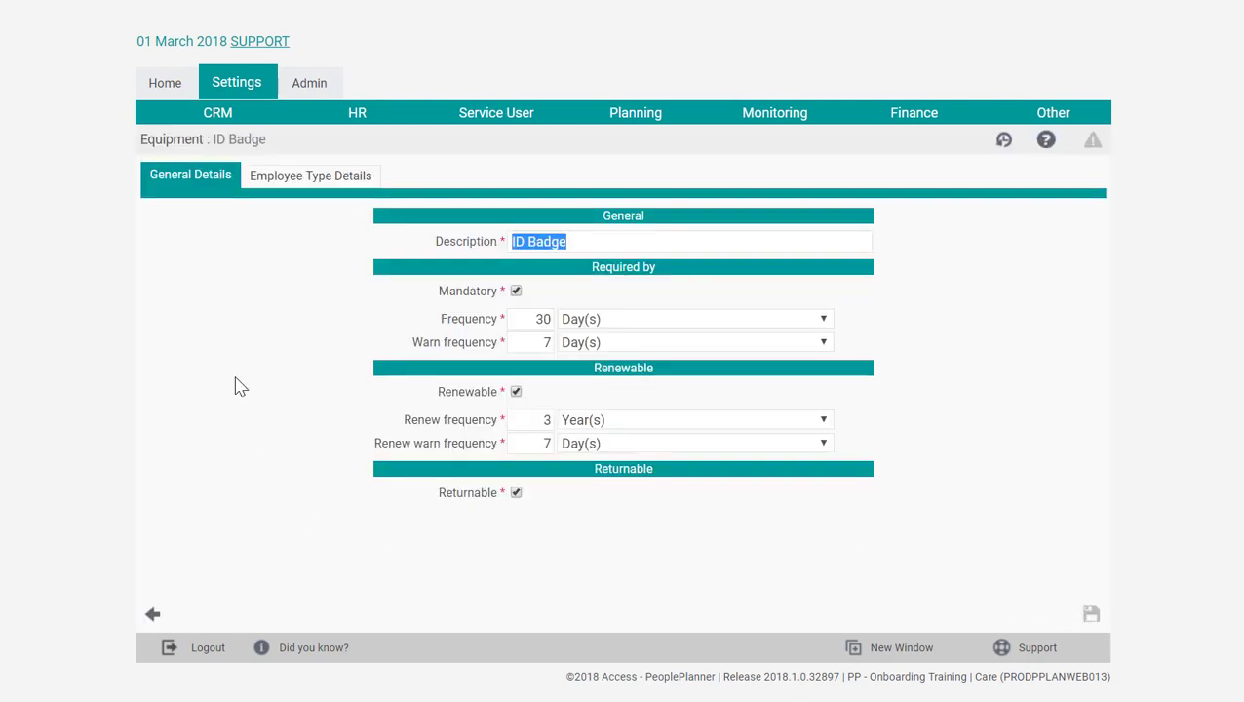
Step: Deselect the CEO, Management and Office Staff employee types for the ID Badge, leaving Care Staff selected, and save
{"action": "left_click", "coordinate": [303, 180]}
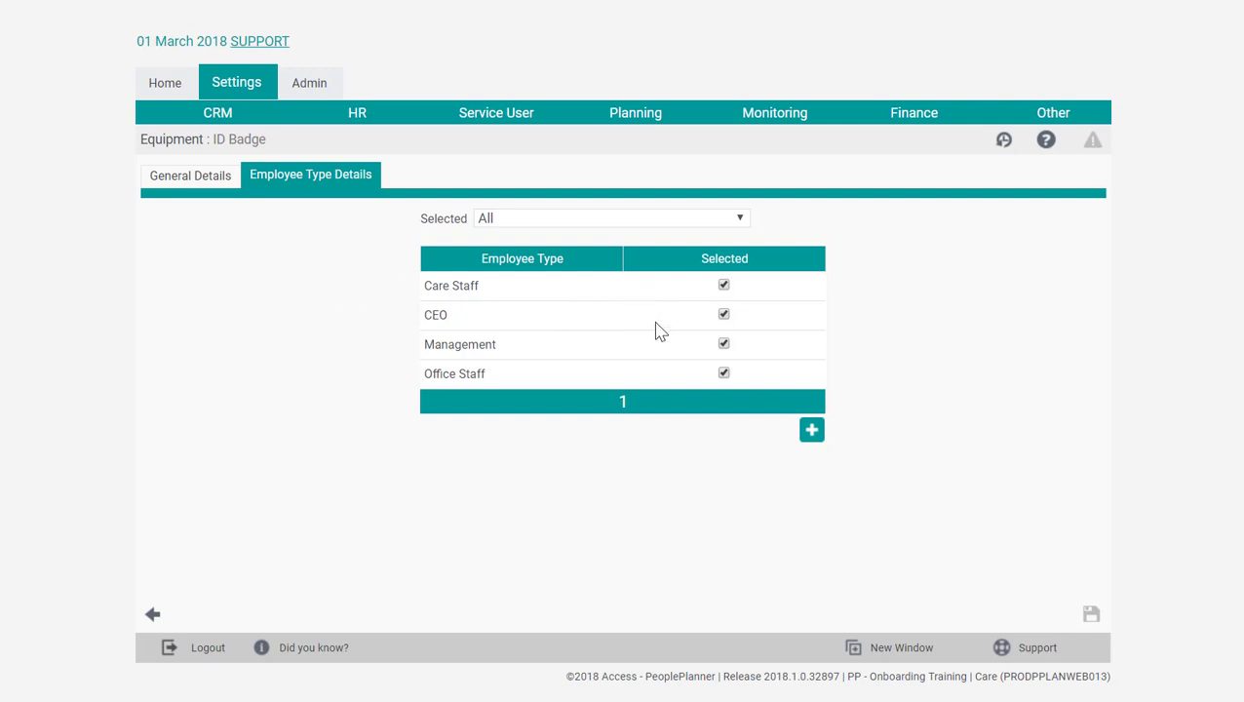
{"action": "left_click", "coordinate": [725, 315]}
{"action": "left_click", "coordinate": [723, 344]}
{"action": "left_click", "coordinate": [723, 373]}
{"action": "left_click", "coordinate": [1090, 618]}
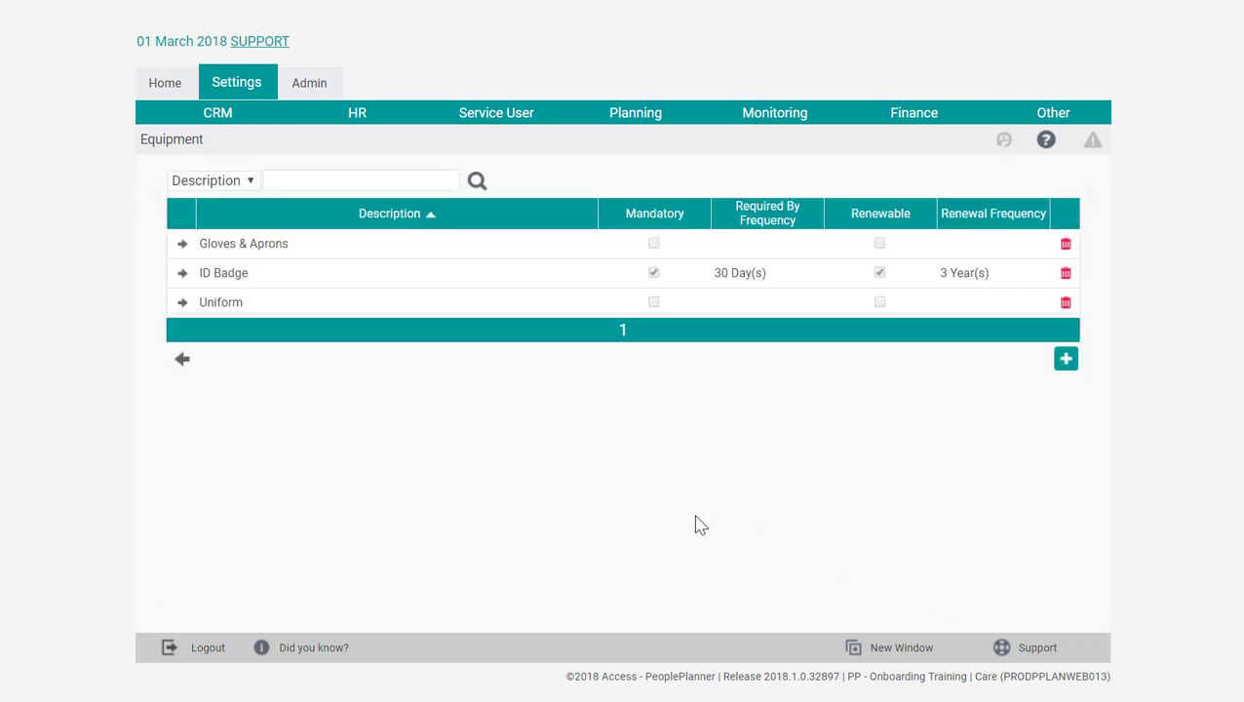